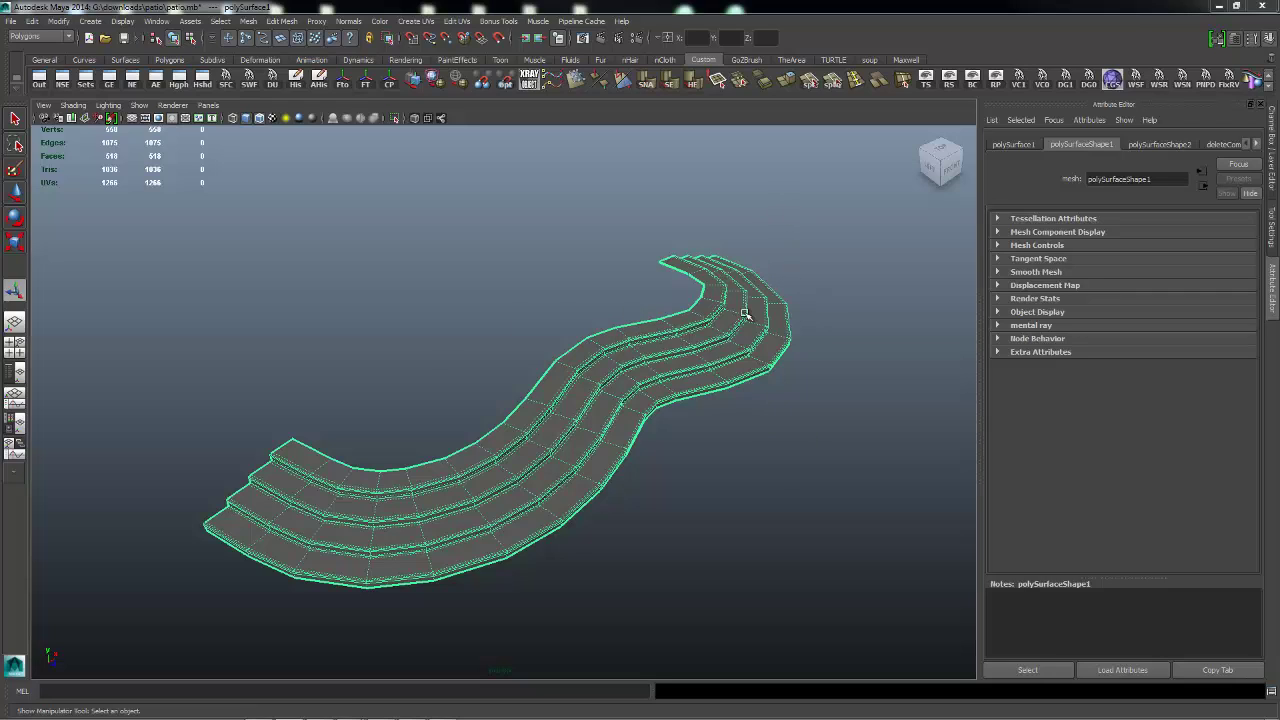
- Bridge the top step's upper and lower-left end edges with a straight, linear 0-division strip
{"action": "right_click_drag", "start_coordinate": [713, 305], "coordinate": [700, 270]}
{"action": "left_click", "coordinate": [672, 264]}
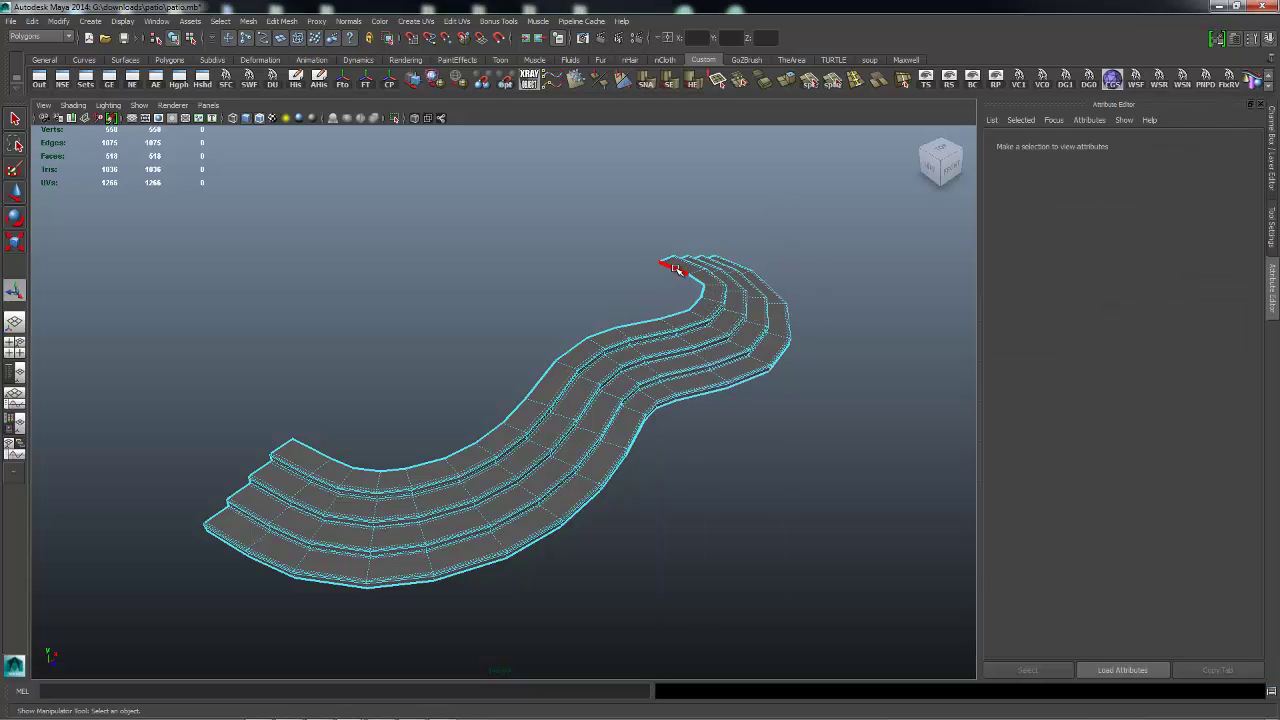
{"action": "left_click", "coordinate": [303, 445], "text": "shift"}
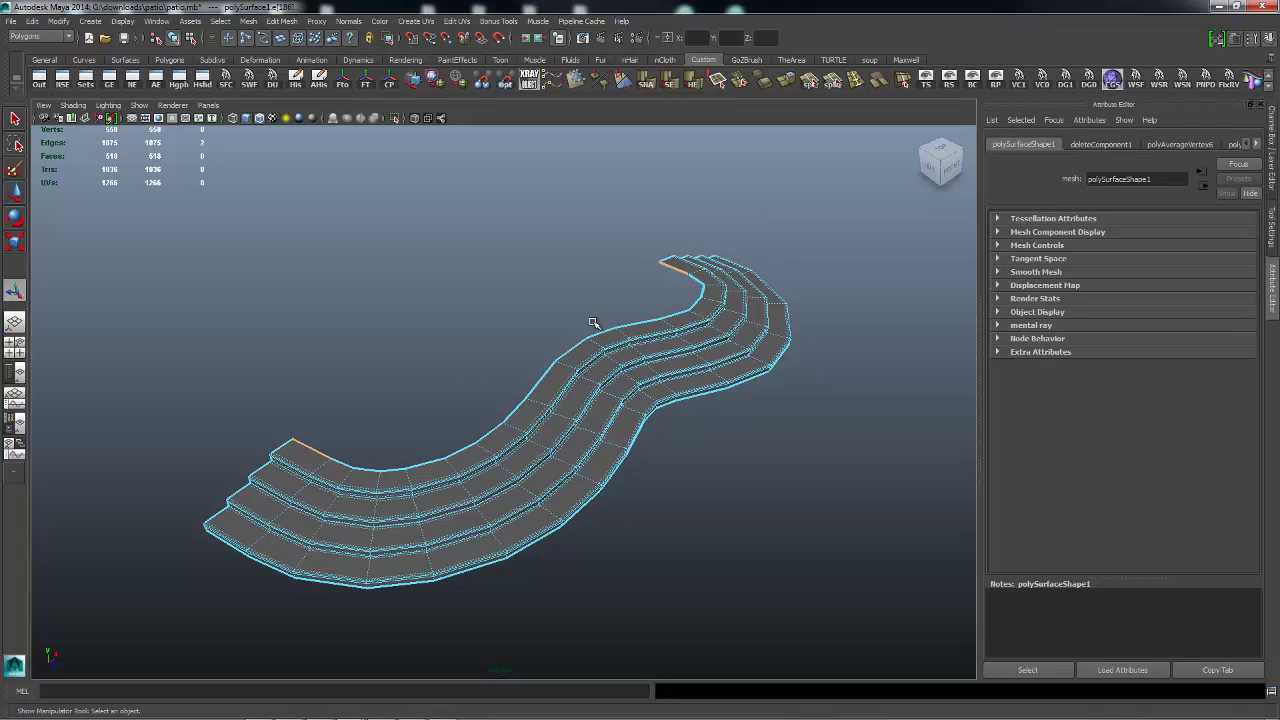
{"action": "right_click_drag", "start_coordinate": [585, 307], "coordinate": [577, 432], "text": "shift"}
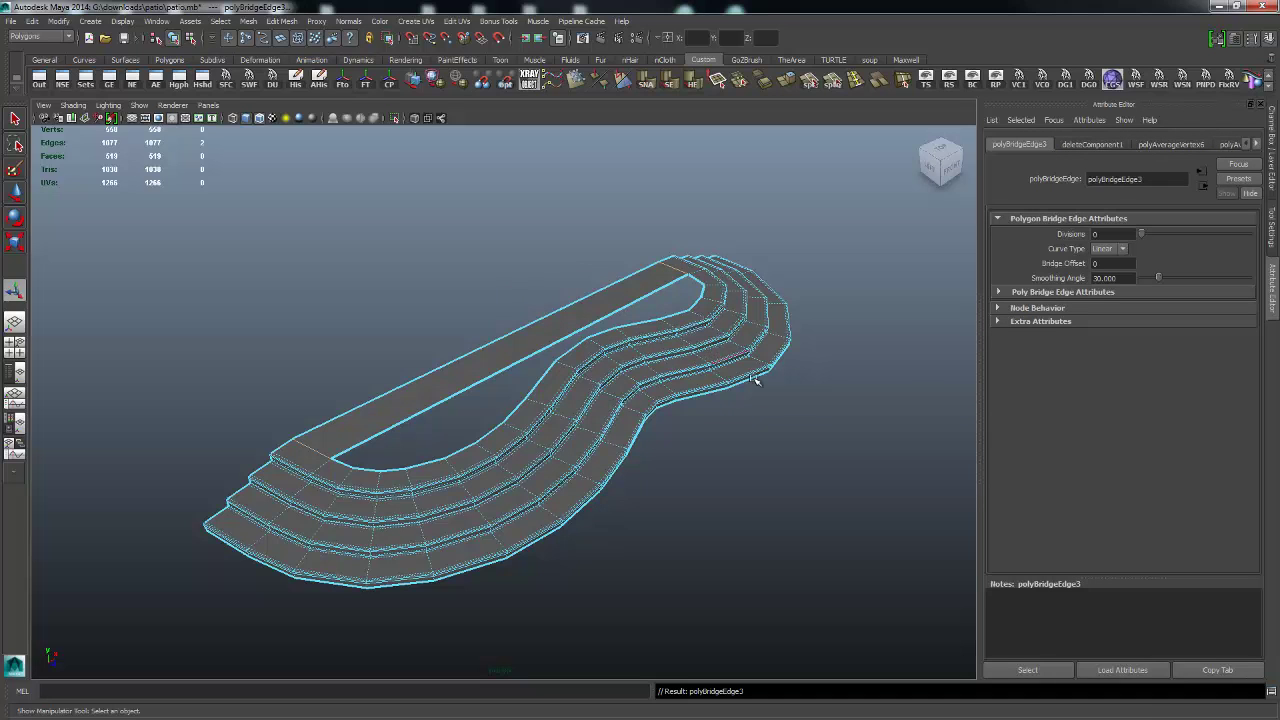
- View the bridge from the front and bring up the Insert Edge Loop Tool settings
{"action": "left_click_drag", "start_coordinate": [891, 349], "coordinate": [434, 486], "text": "alt"}
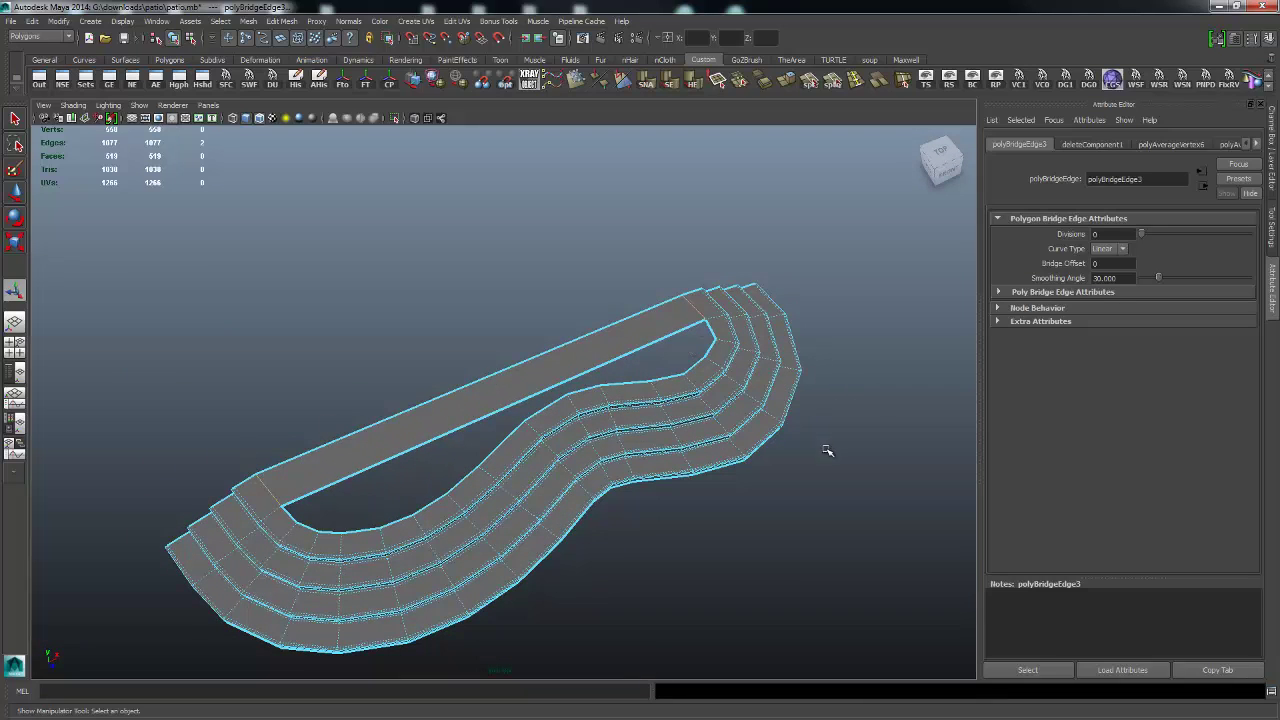
{"action": "mouse_move", "coordinate": [827, 451]}
{"action": "right_mouse_down", "text": "alt"}
{"action": "mouse_move", "coordinate": [846, 420]}
{"action": "mouse_move", "coordinate": [847, 459]}
{"action": "mouse_move", "coordinate": [829, 451]}
{"action": "right_mouse_up", "text": "alt"}
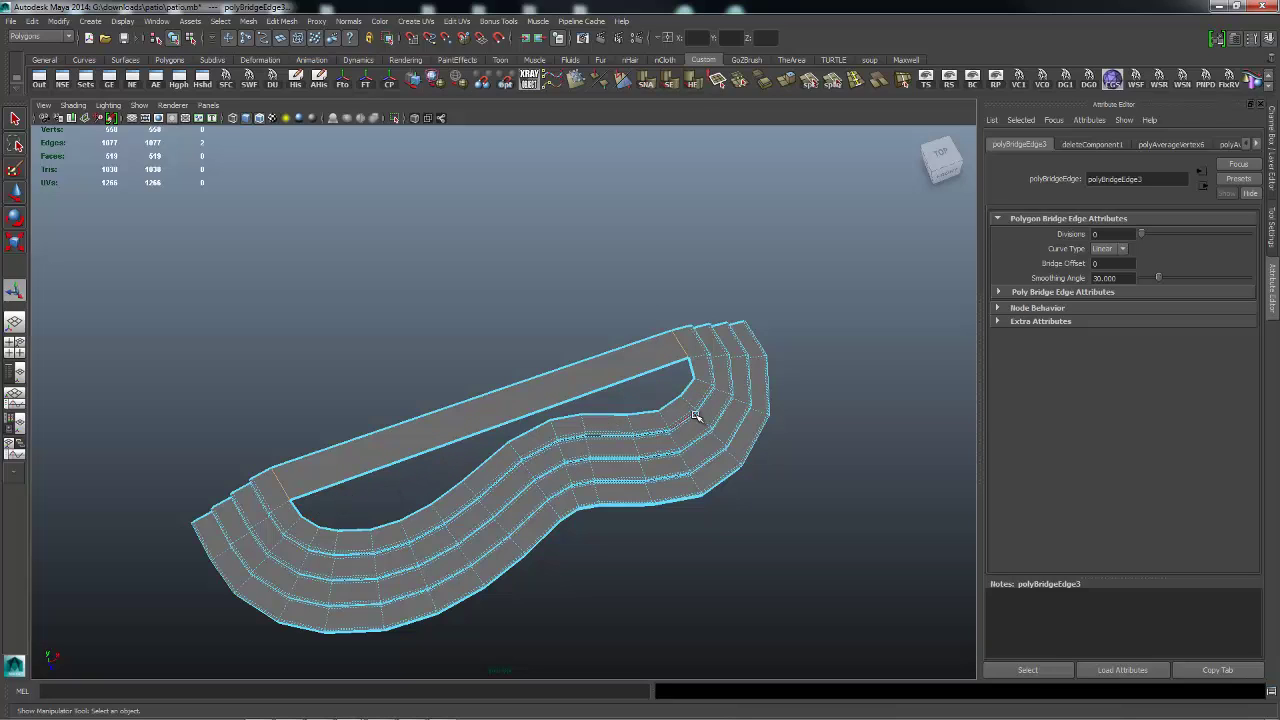
{"action": "double_click", "coordinate": [866, 86]}
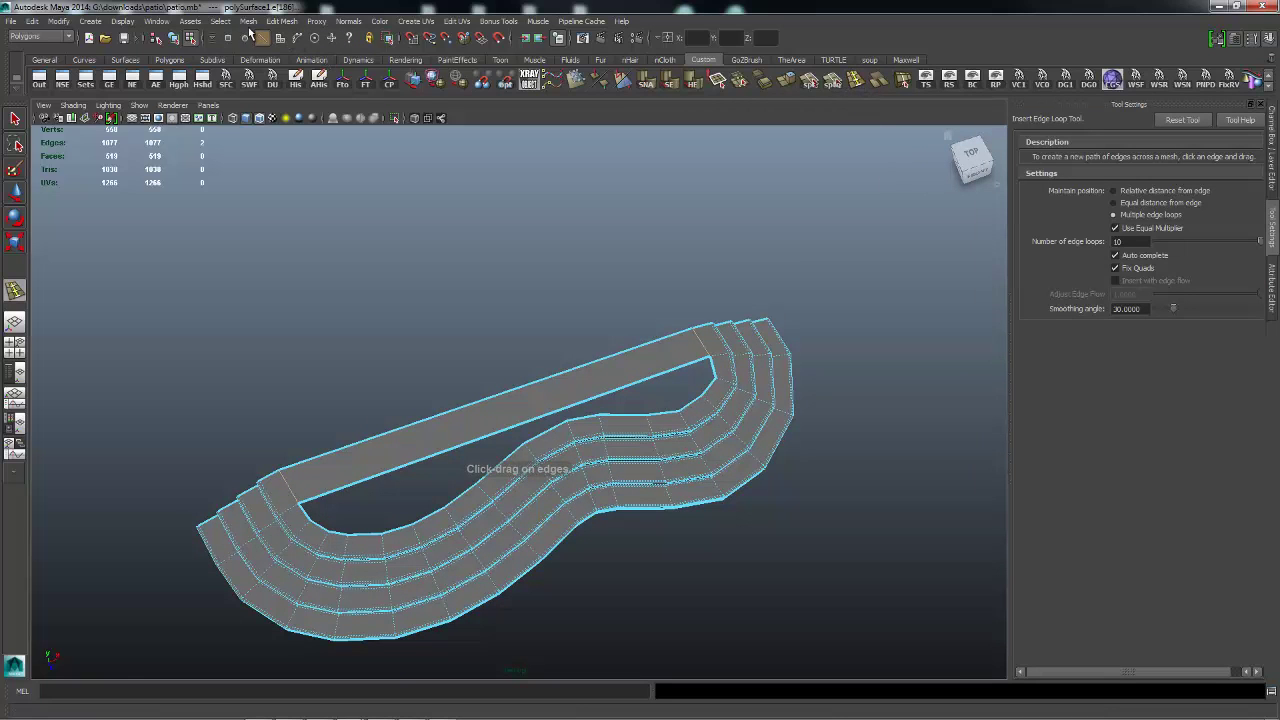
{"action": "left_click", "coordinate": [281, 21]}
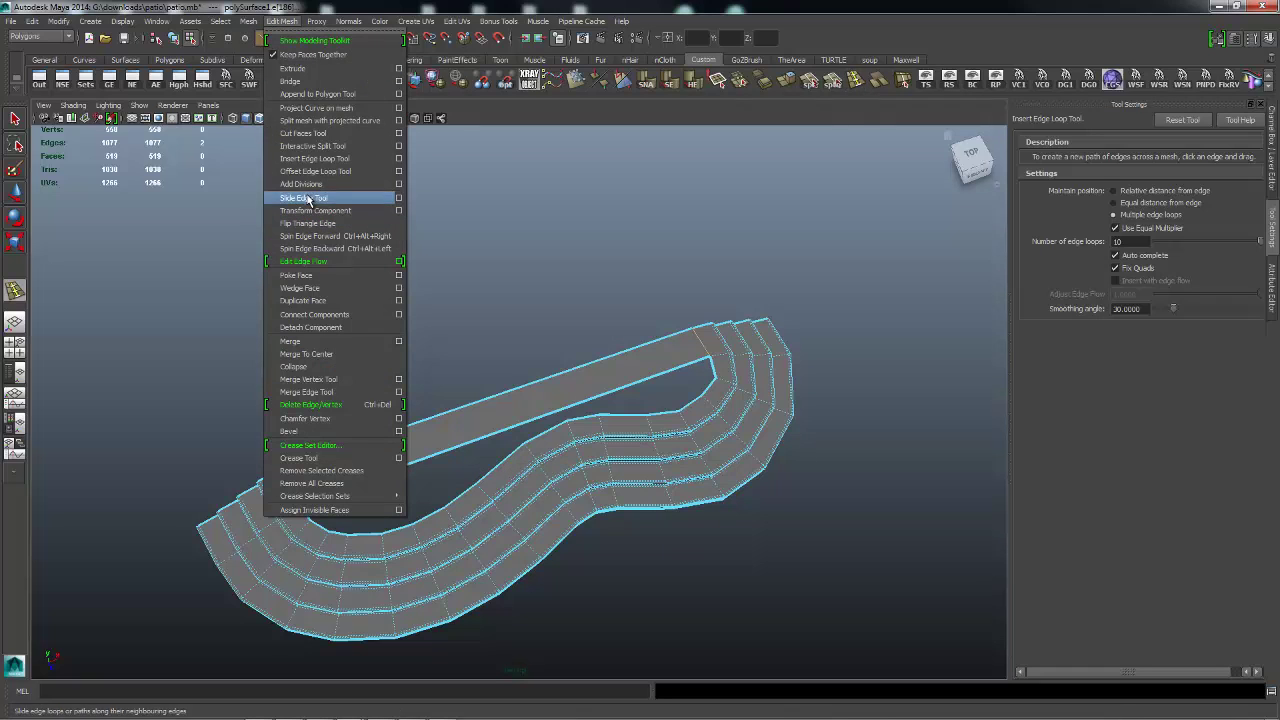
{"action": "left_click", "coordinate": [699, 210]}
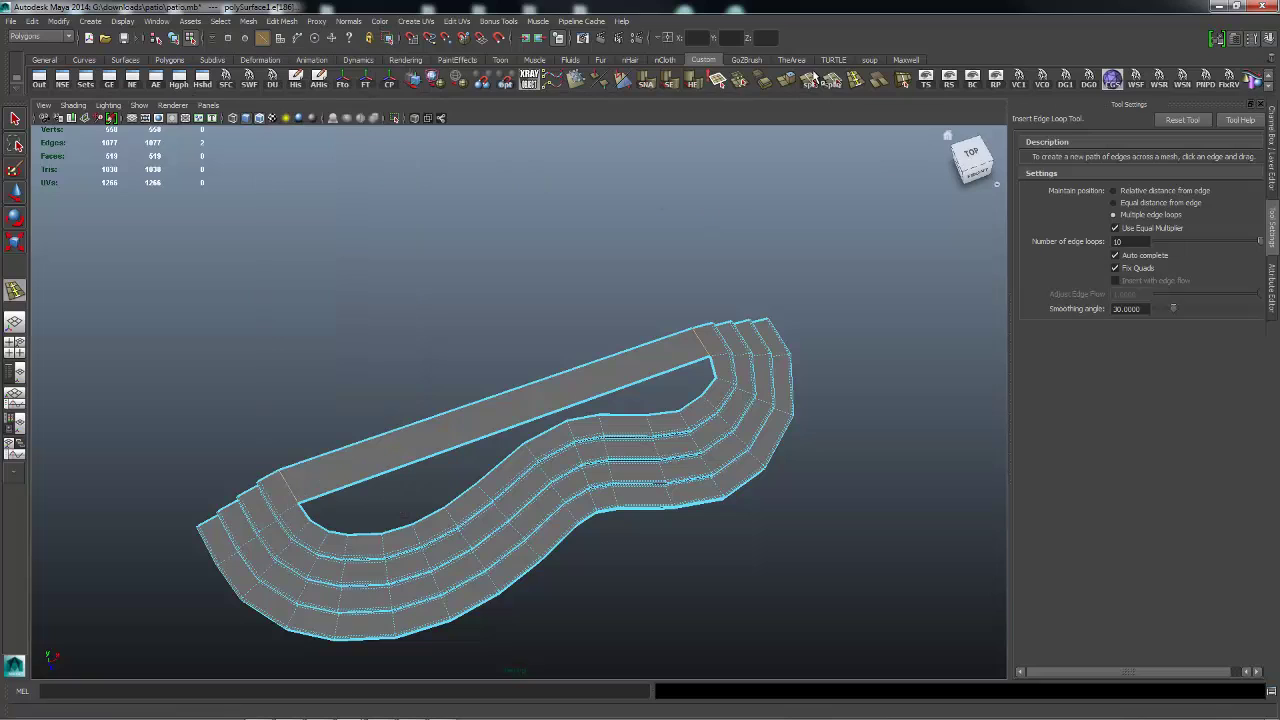
{"action": "right_click", "coordinate": [750, 231], "text": "shift"}
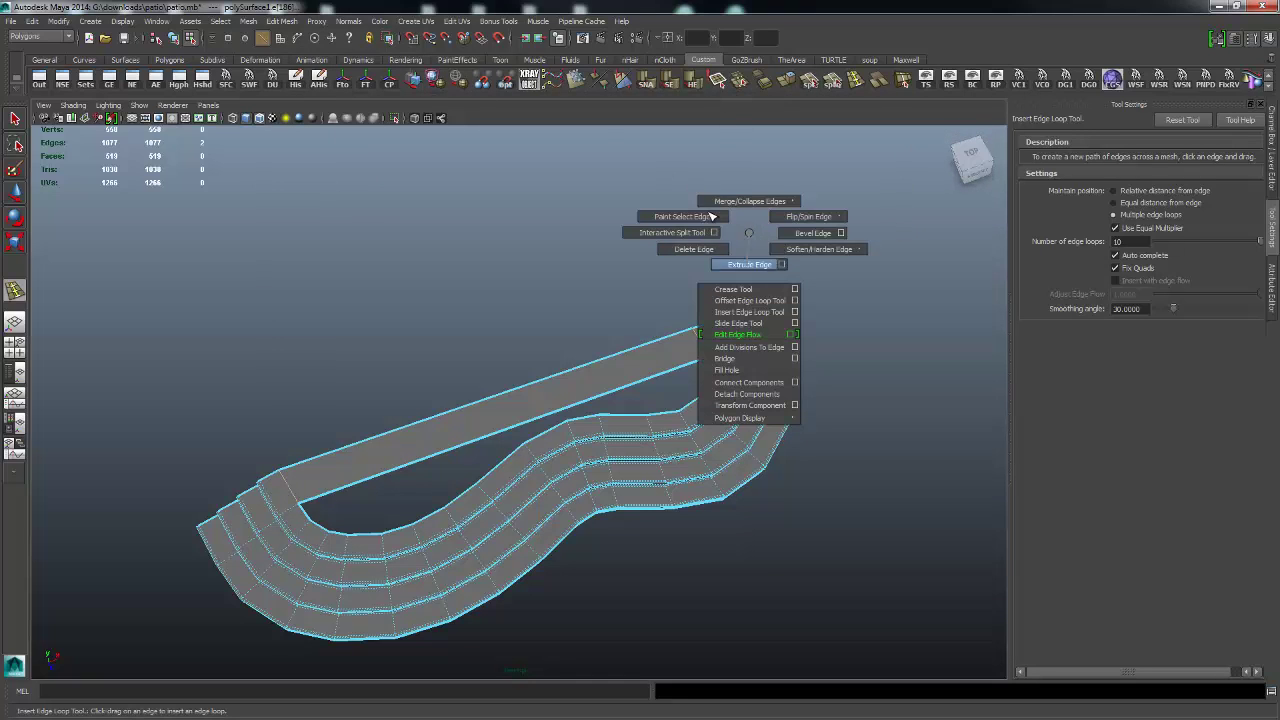
{"action": "right_click_drag", "start_coordinate": [737, 235], "coordinate": [748, 263], "text": "shift"}
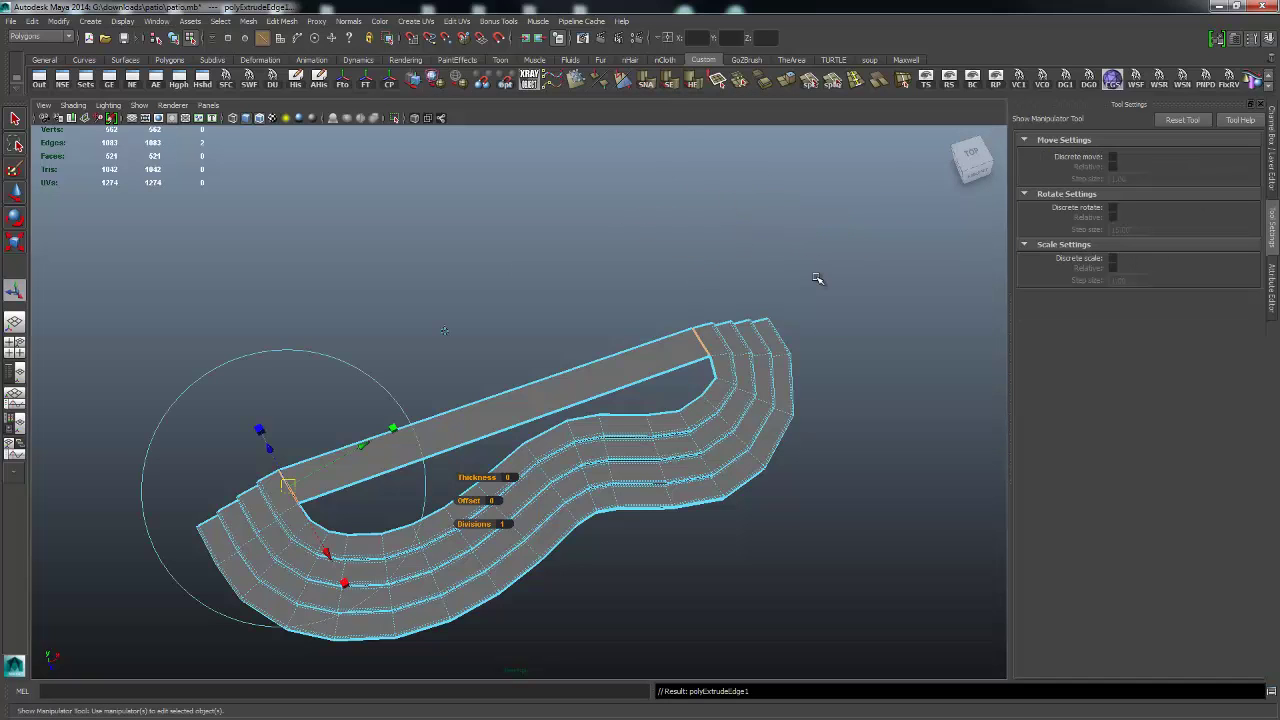
{"action": "key", "text": "ctrl+z"}
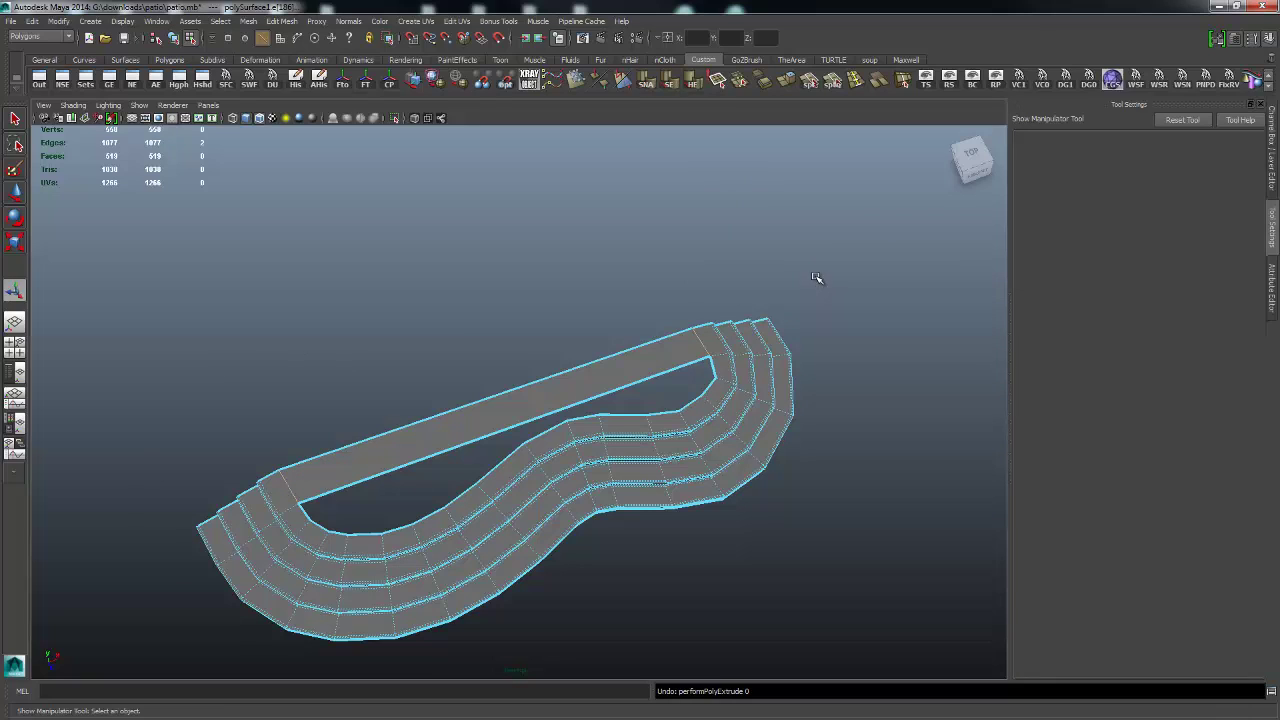
- Insert relative-distance edge loops across the long strip, then switch to Multiple edge loops (10)
{"action": "left_click", "coordinate": [854, 80]}
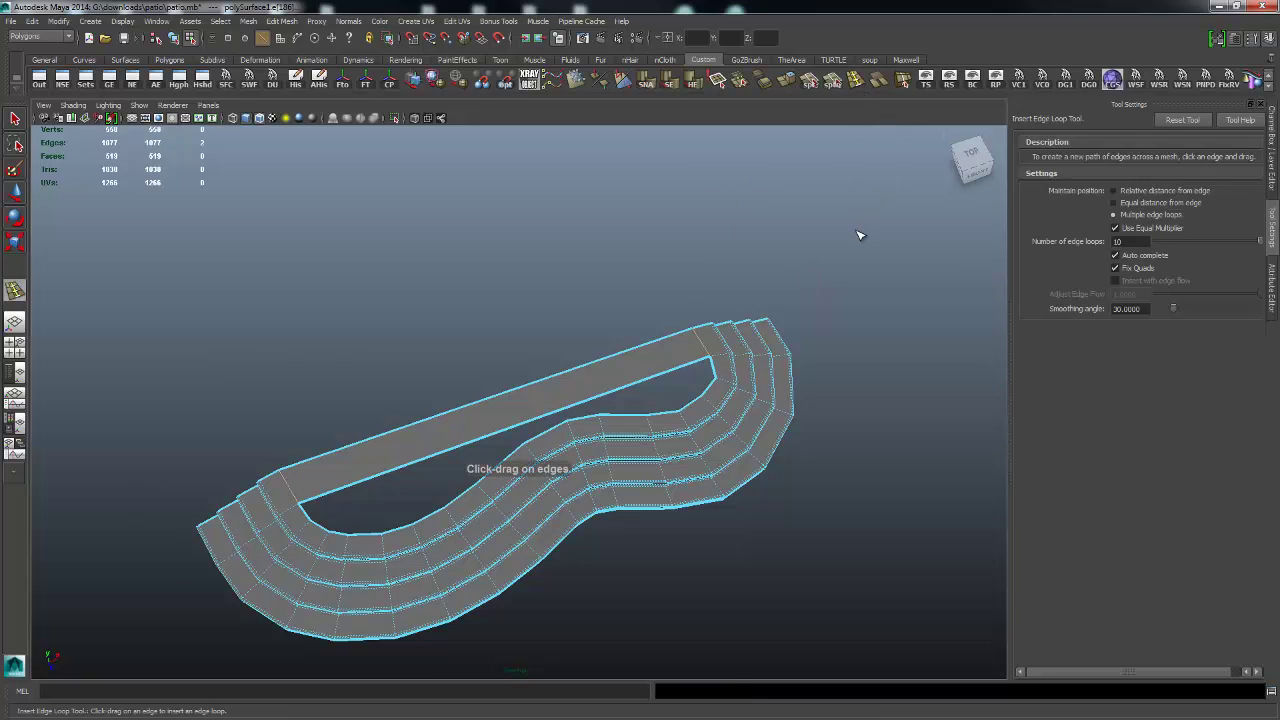
{"action": "left_click", "coordinate": [1134, 190]}
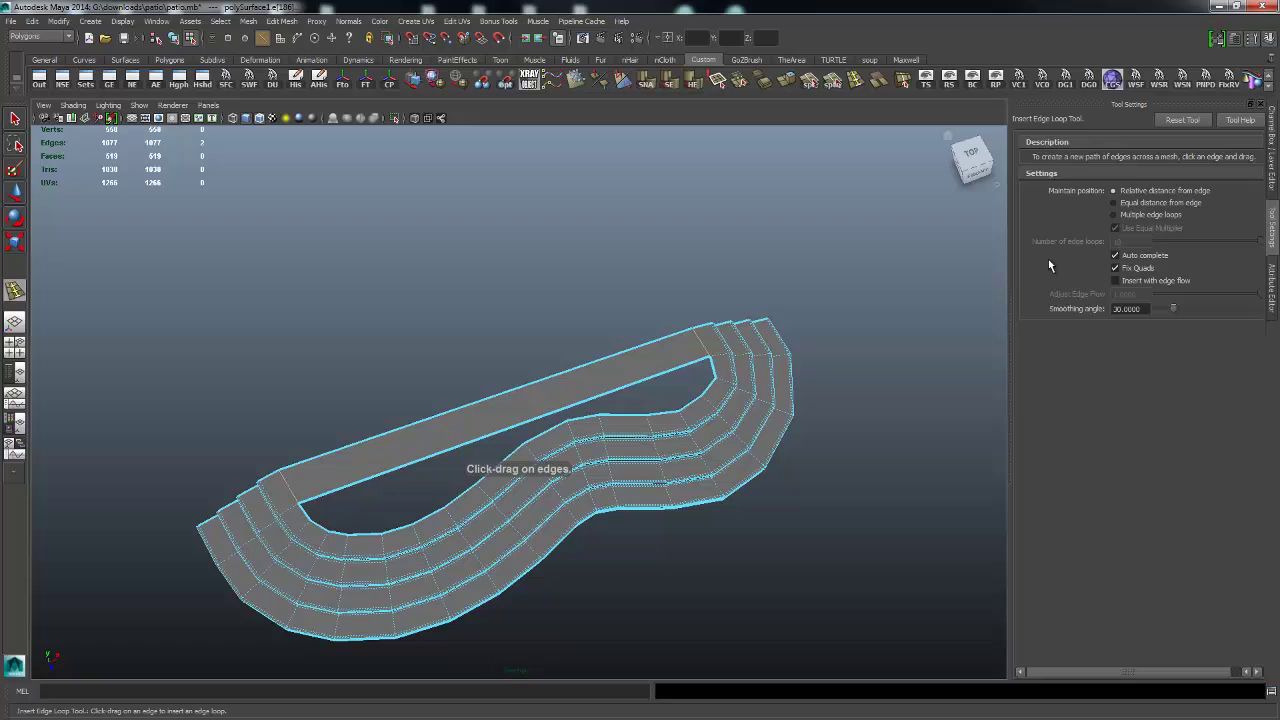
{"action": "left_click", "coordinate": [688, 373]}
{"action": "left_click_drag", "start_coordinate": [324, 496], "coordinate": [328, 500]}
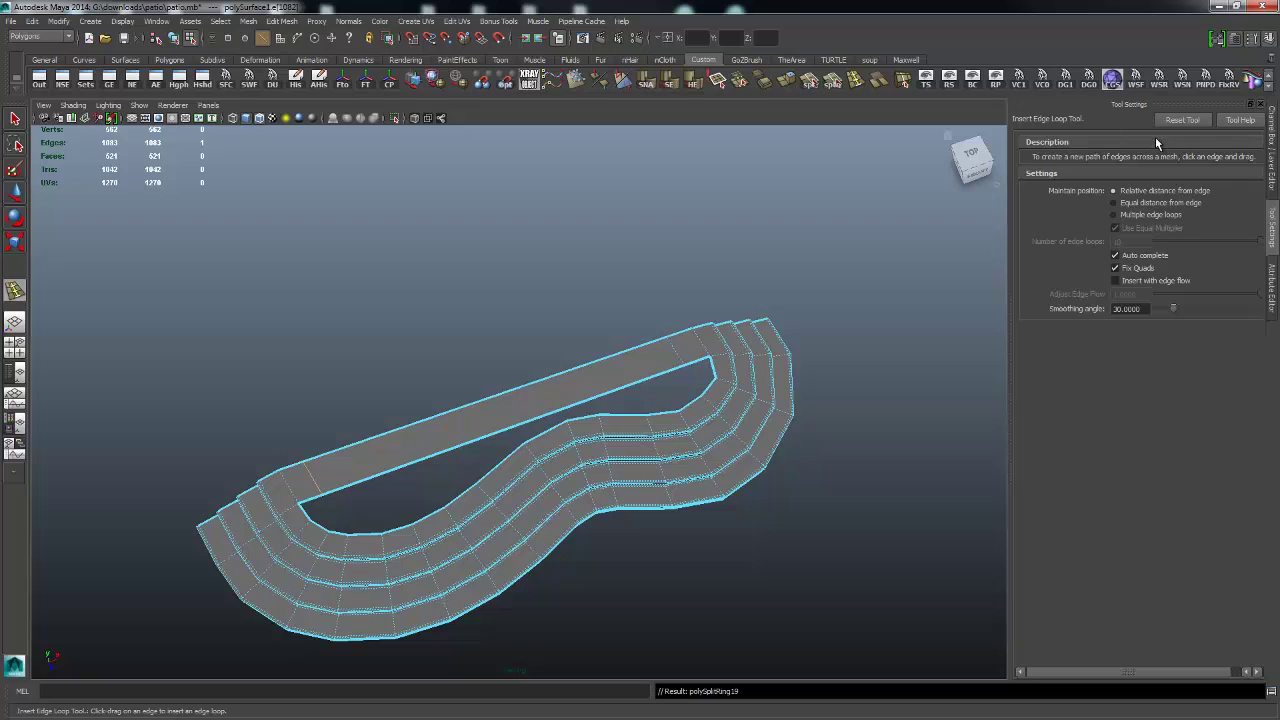
{"action": "left_click", "coordinate": [1133, 216]}
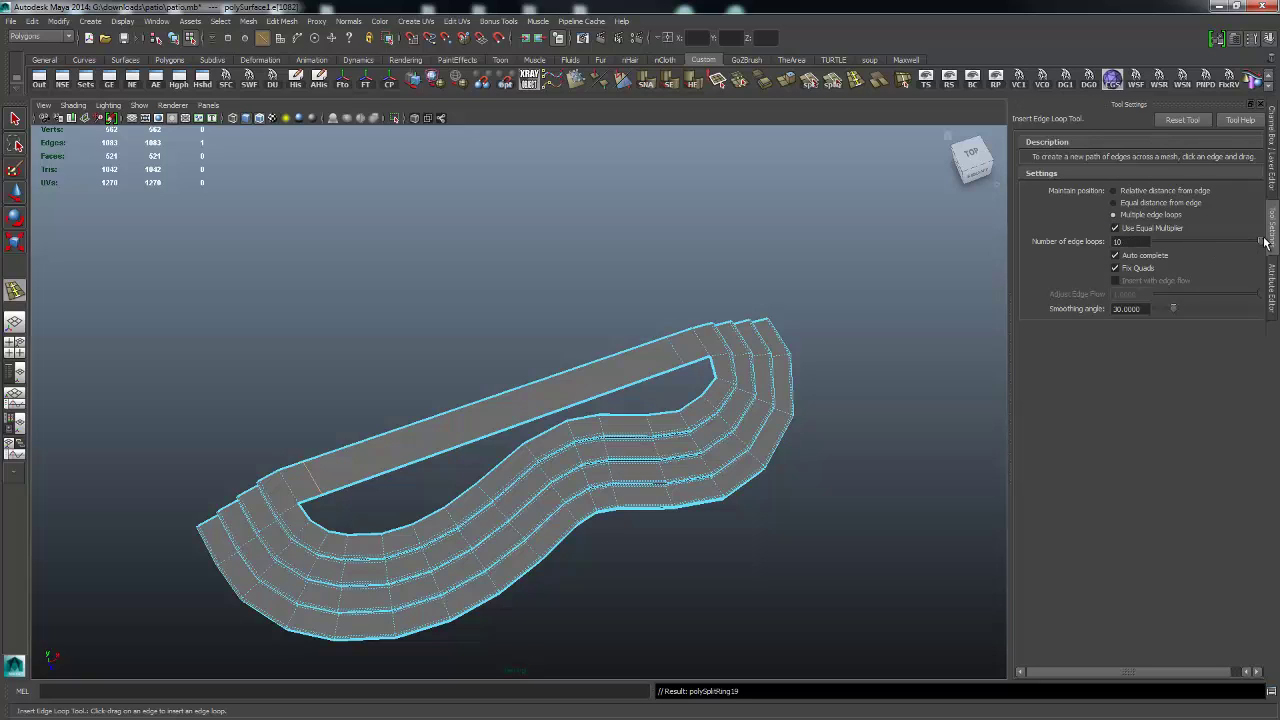
- Add ten even loops across the strip, then bridge the landing's inner border edges, excluding lower-left corner edges
{"action": "left_click", "coordinate": [593, 404]}
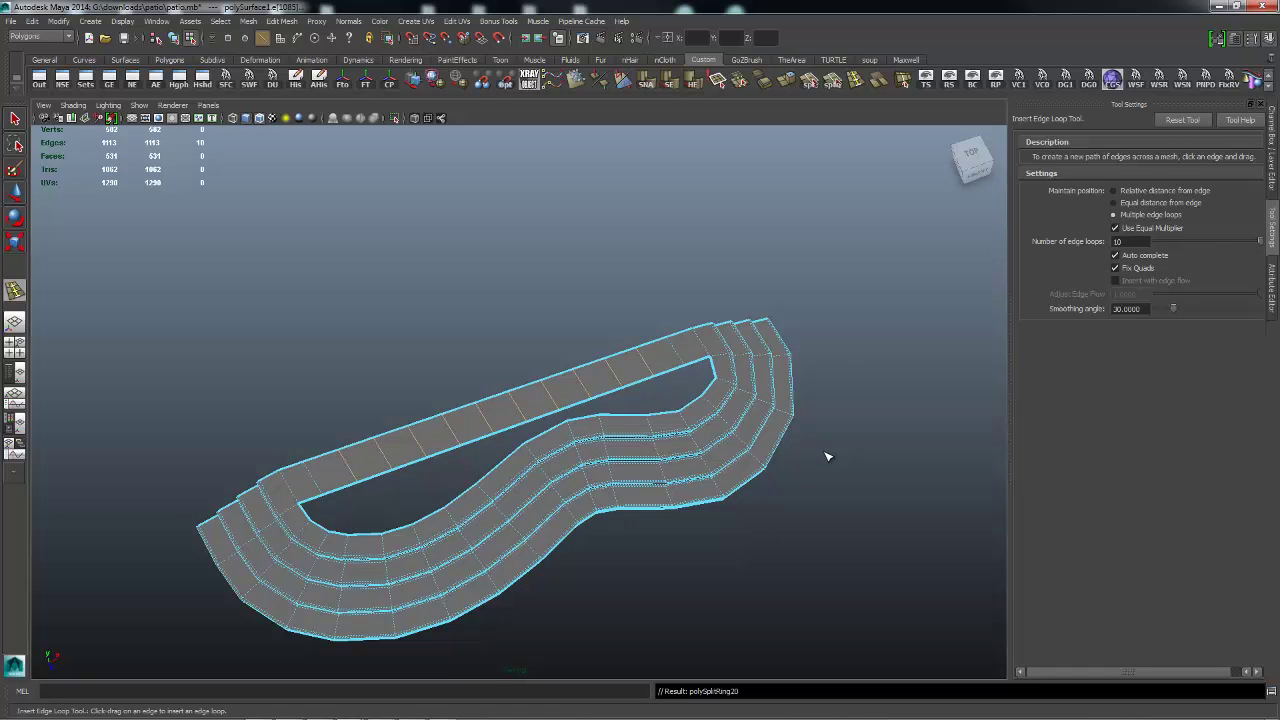
{"action": "key", "text": "q"}
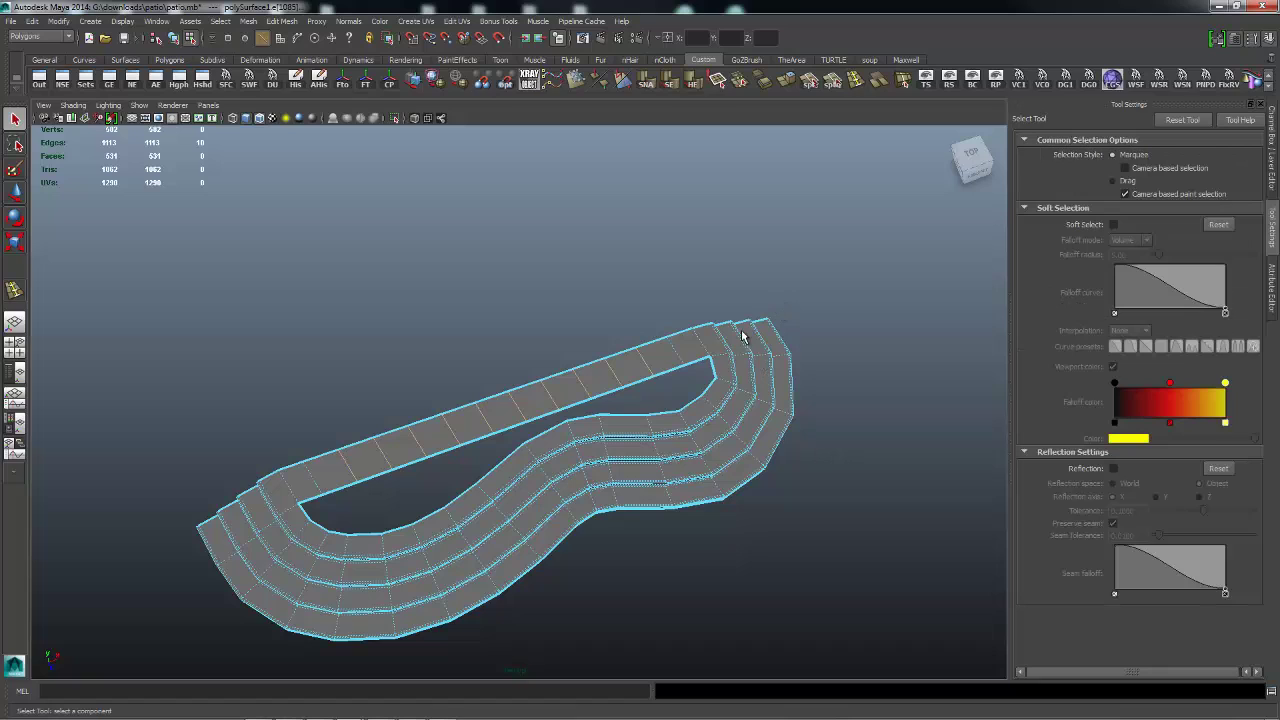
{"action": "double_click", "coordinate": [694, 362]}
{"action": "left_click", "coordinate": [316, 532], "text": "ctrl"}
{"action": "right_click", "coordinate": [899, 406], "text": "shift"}
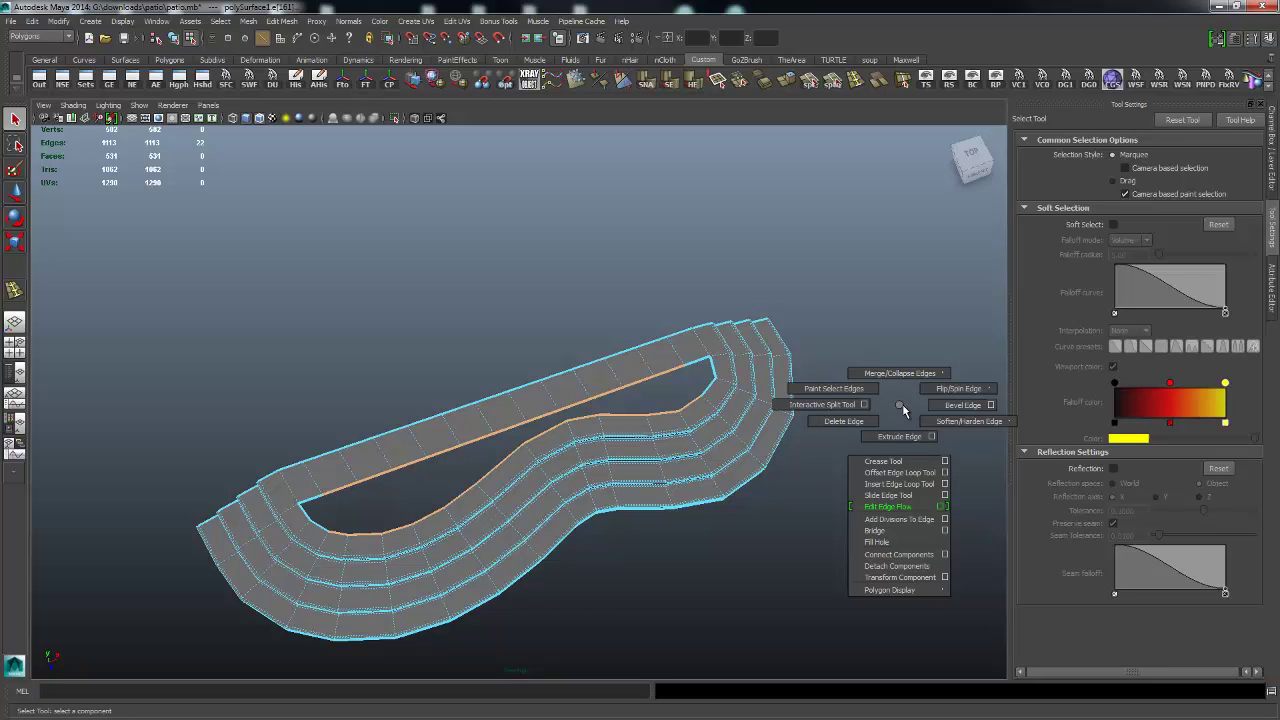
{"action": "right_click_drag", "start_coordinate": [906, 428], "coordinate": [882, 534], "text": "shift"}
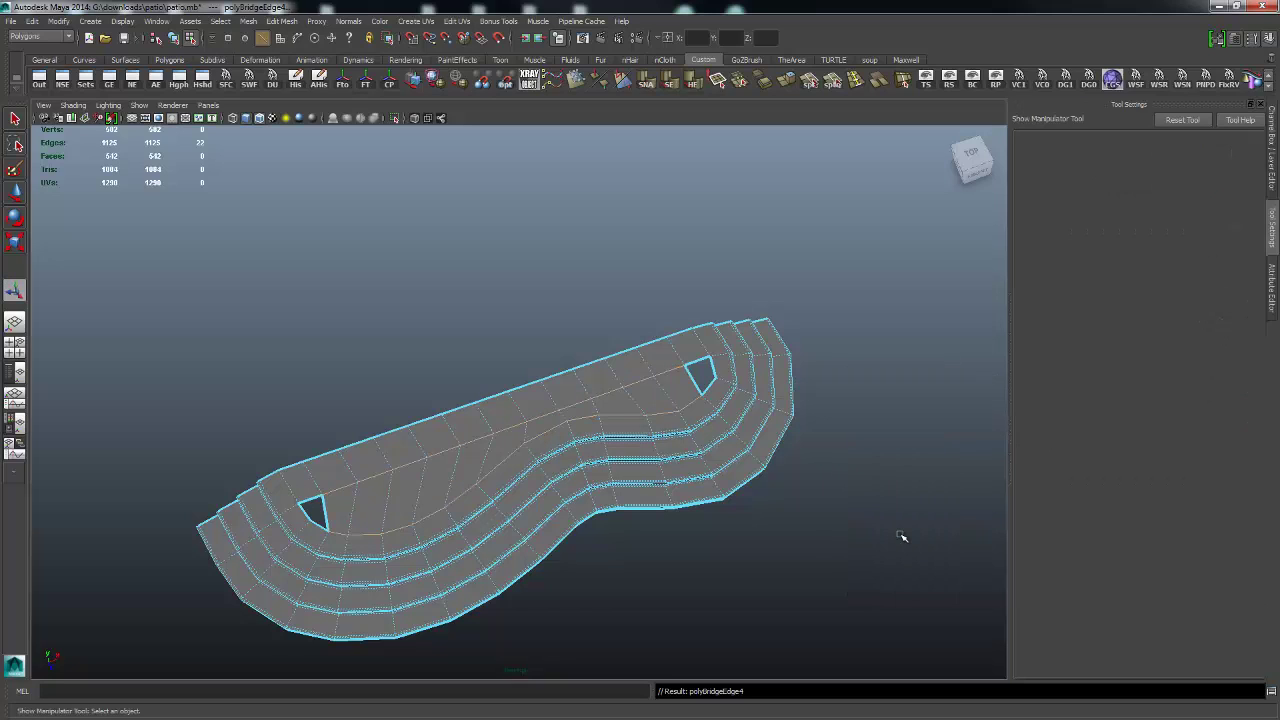
- Fill the small gaps at the landing's right and left ends with Fill Hole
{"action": "left_click", "coordinate": [690, 362]}
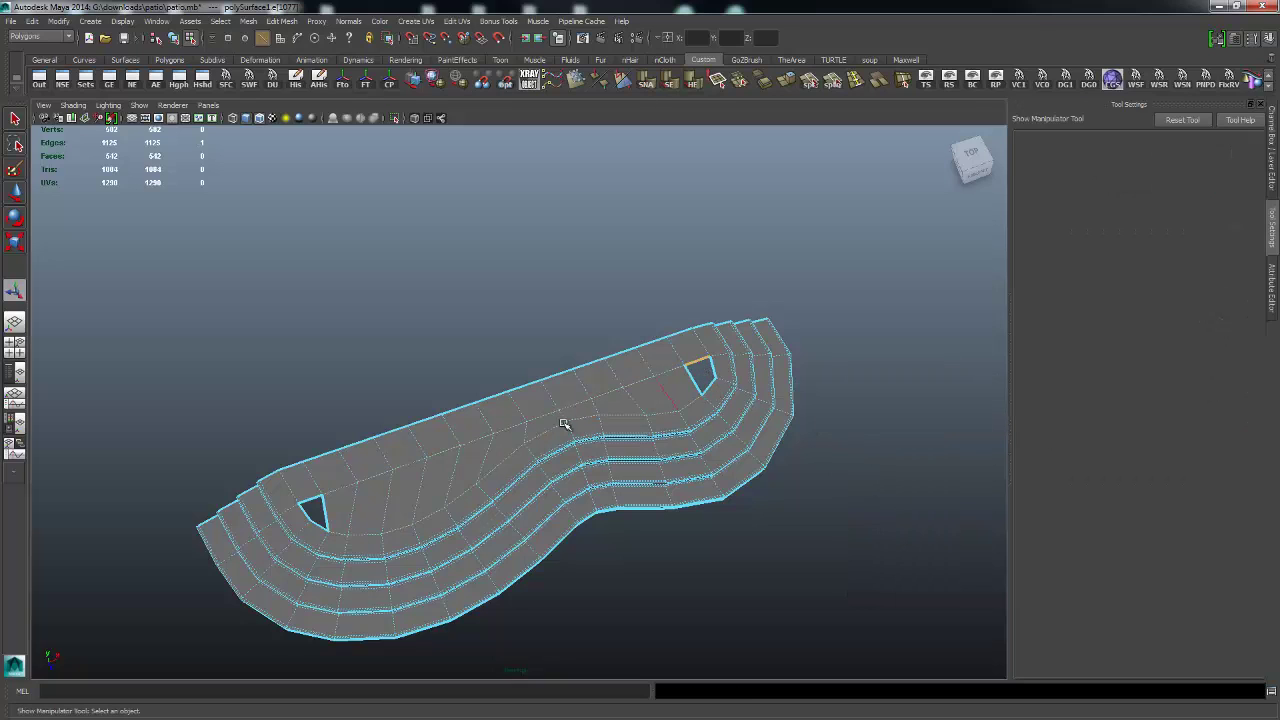
{"action": "left_click", "coordinate": [311, 502], "text": "shift"}
{"action": "right_click_drag", "start_coordinate": [795, 471], "coordinate": [808, 611], "text": "shift"}
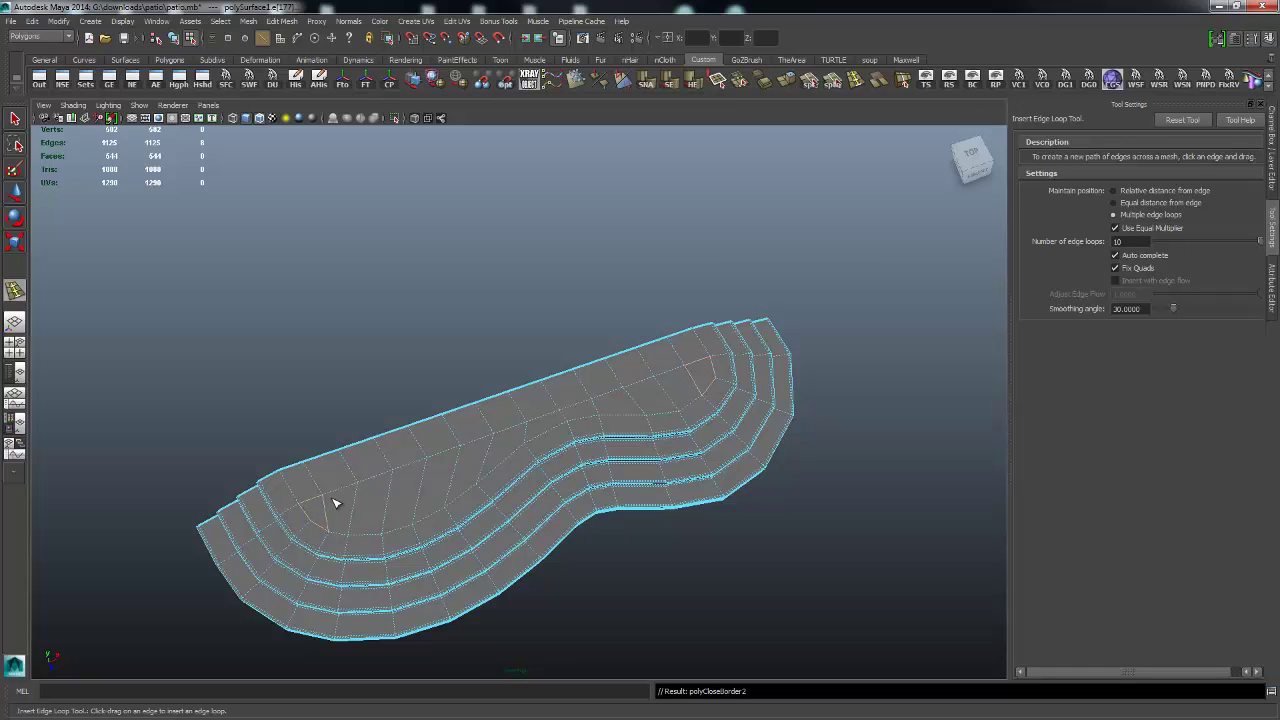
- Select the edge loop along the landing and convert it to vertices
{"action": "key", "text": "q"}
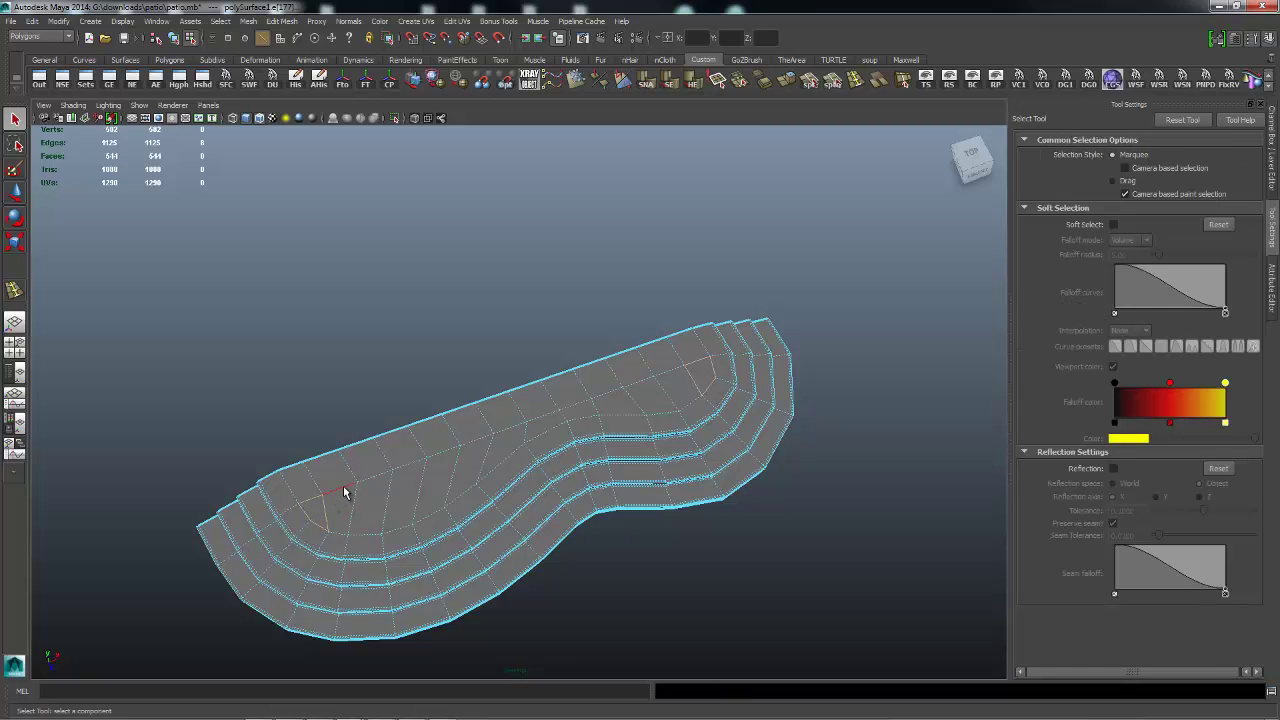
{"action": "left_click", "coordinate": [676, 382]}
{"action": "double_click", "coordinate": [672, 376]}
{"action": "right_click", "coordinate": [910, 348], "text": "shift"}
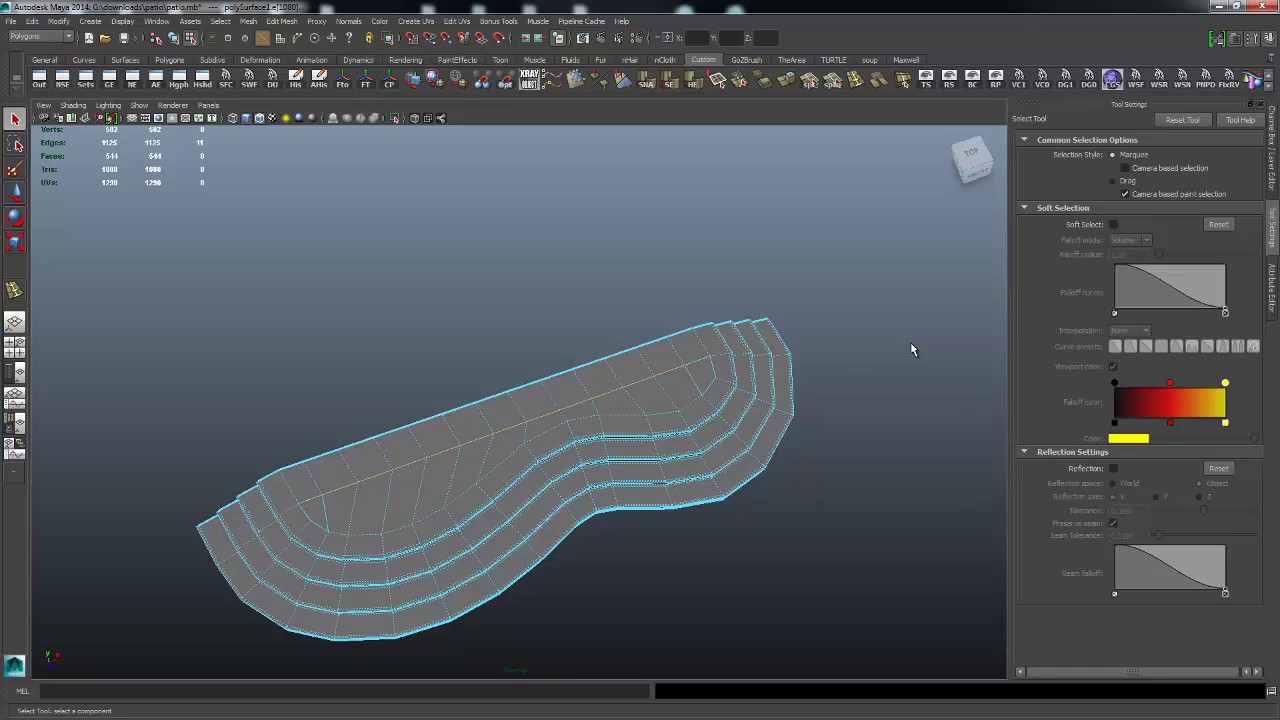
{"action": "right_click", "coordinate": [910, 342], "text": "ctrl"}
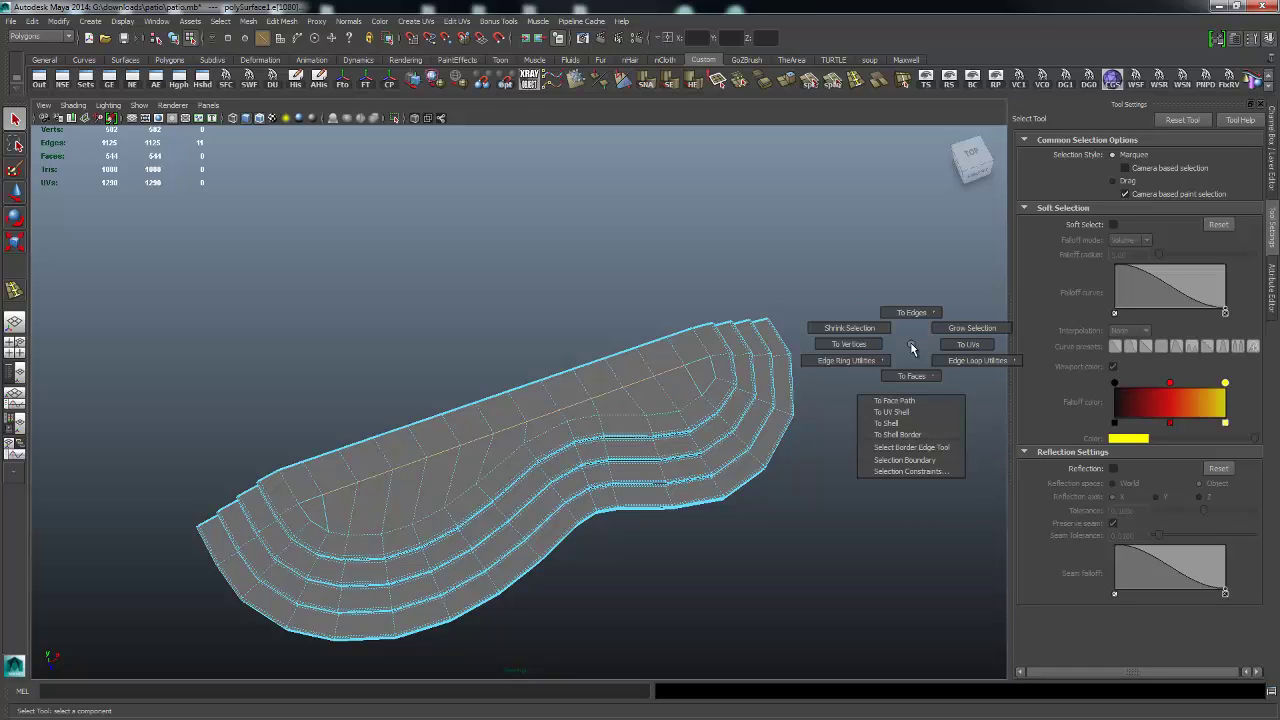
{"action": "right_click_drag", "start_coordinate": [912, 348], "coordinate": [866, 341], "text": "ctrl"}
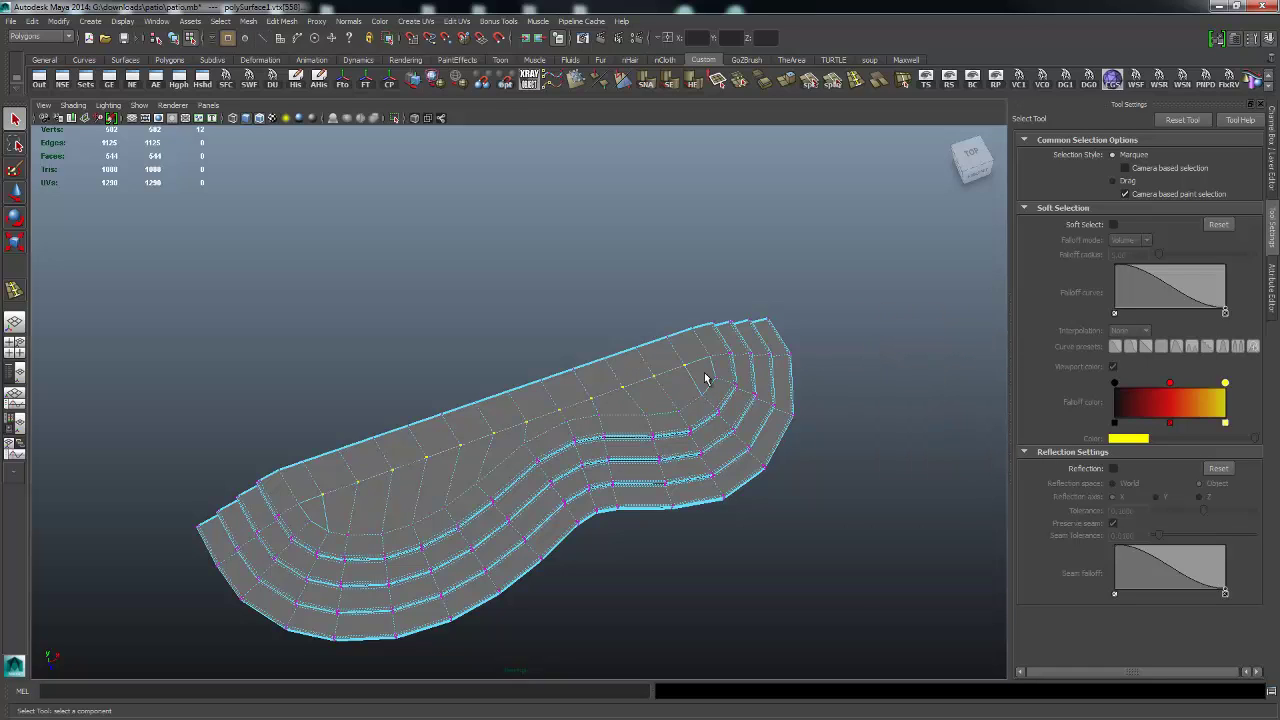
- Apply Average Vertices to the loop's vertices, repeating it to even their spacing
{"action": "right_click", "coordinate": [931, 334], "text": "shift"}
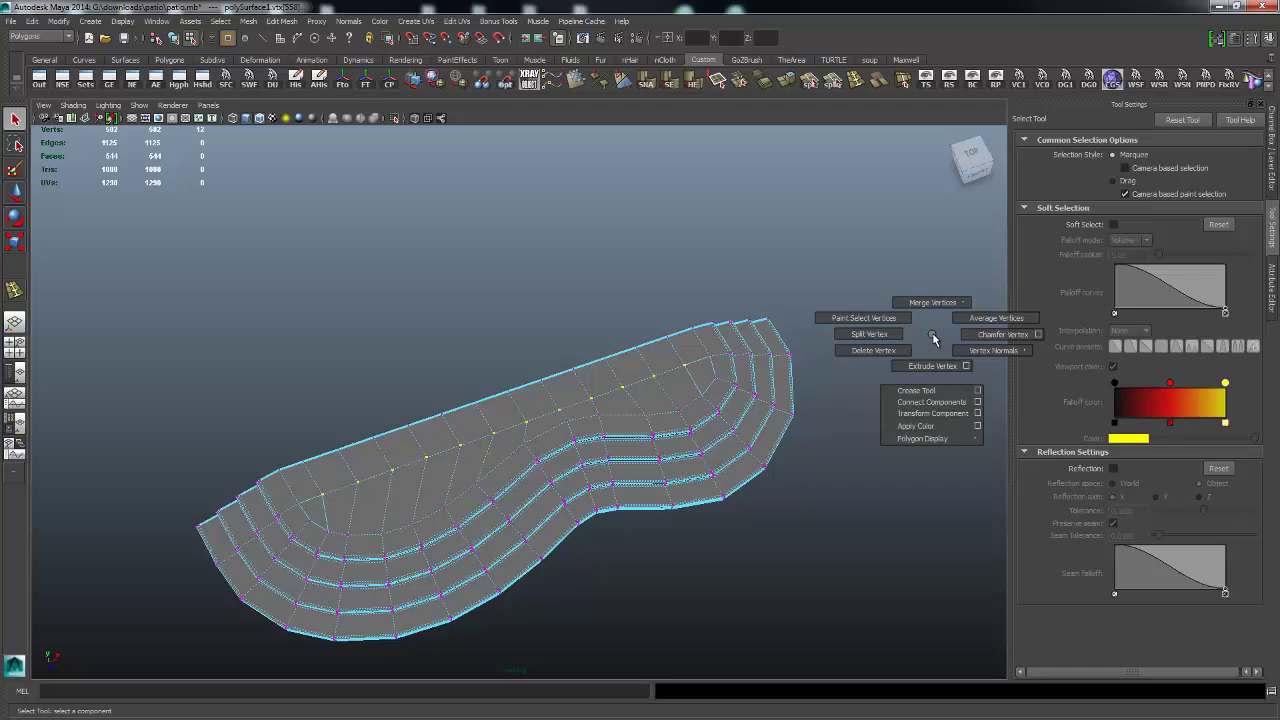
{"action": "right_click_drag", "start_coordinate": [934, 340], "coordinate": [979, 323], "text": "shift"}
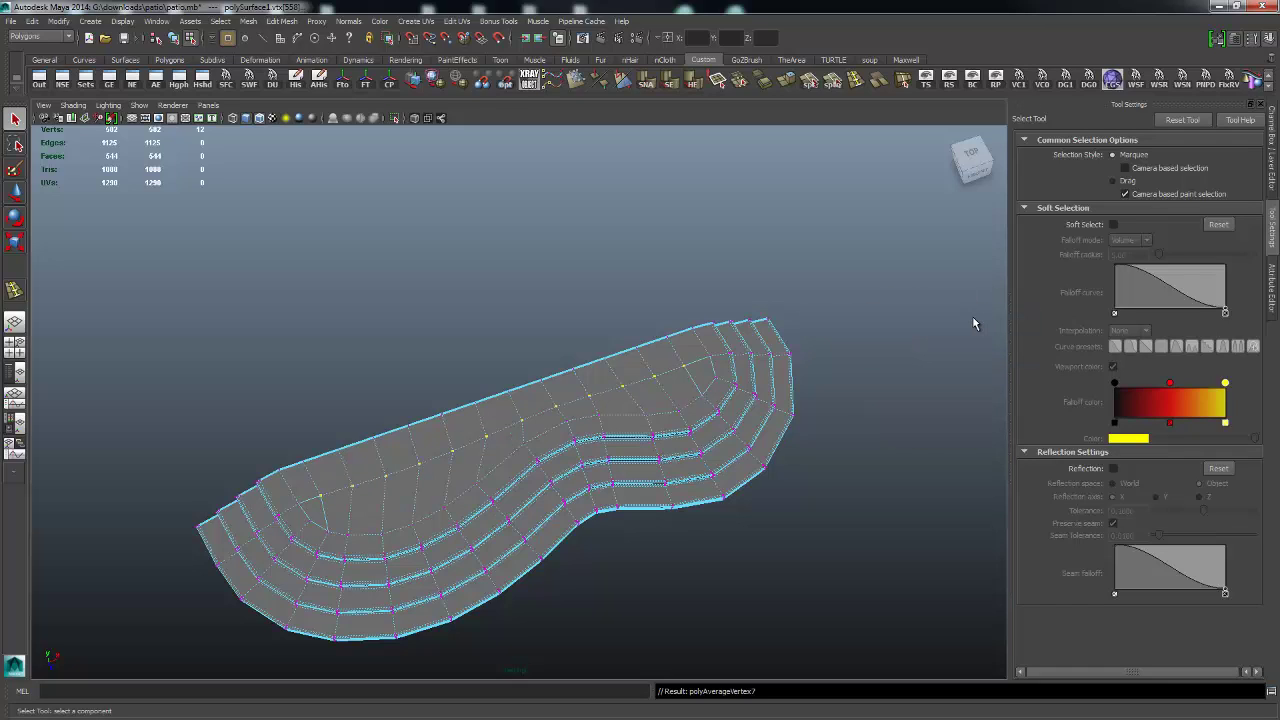
{"action": "key", "text": "g"}
{"action": "key", "text": "g"}
{"action": "key", "text": "g"}
{"action": "key", "text": "g"}
- Turn off Wireframe on Shaded, deselect the stairs, and orbit to check their profile
{"action": "right_click", "coordinate": [690, 380]}
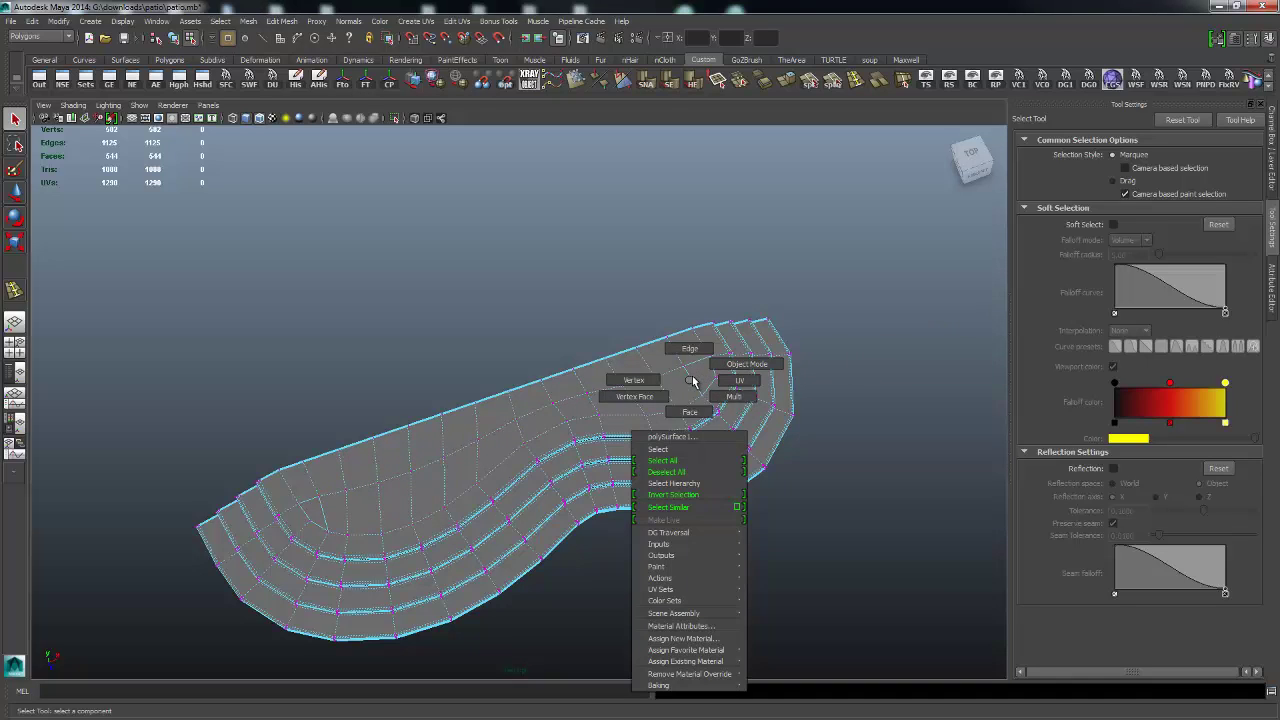
{"action": "left_click", "coordinate": [839, 380]}
{"action": "left_click_drag", "start_coordinate": [757, 566], "coordinate": [787, 440], "text": "alt"}
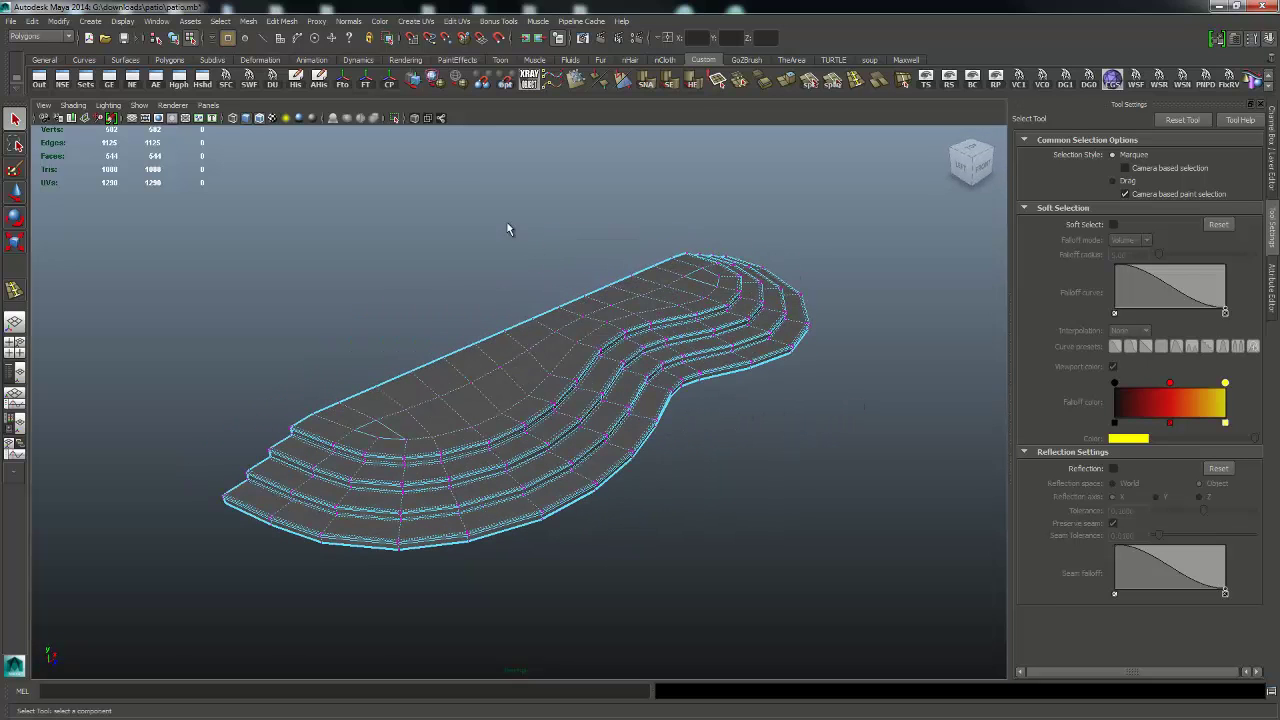
{"action": "left_click", "coordinate": [265, 120]}
{"action": "right_click_drag", "start_coordinate": [608, 300], "coordinate": [660, 284]}
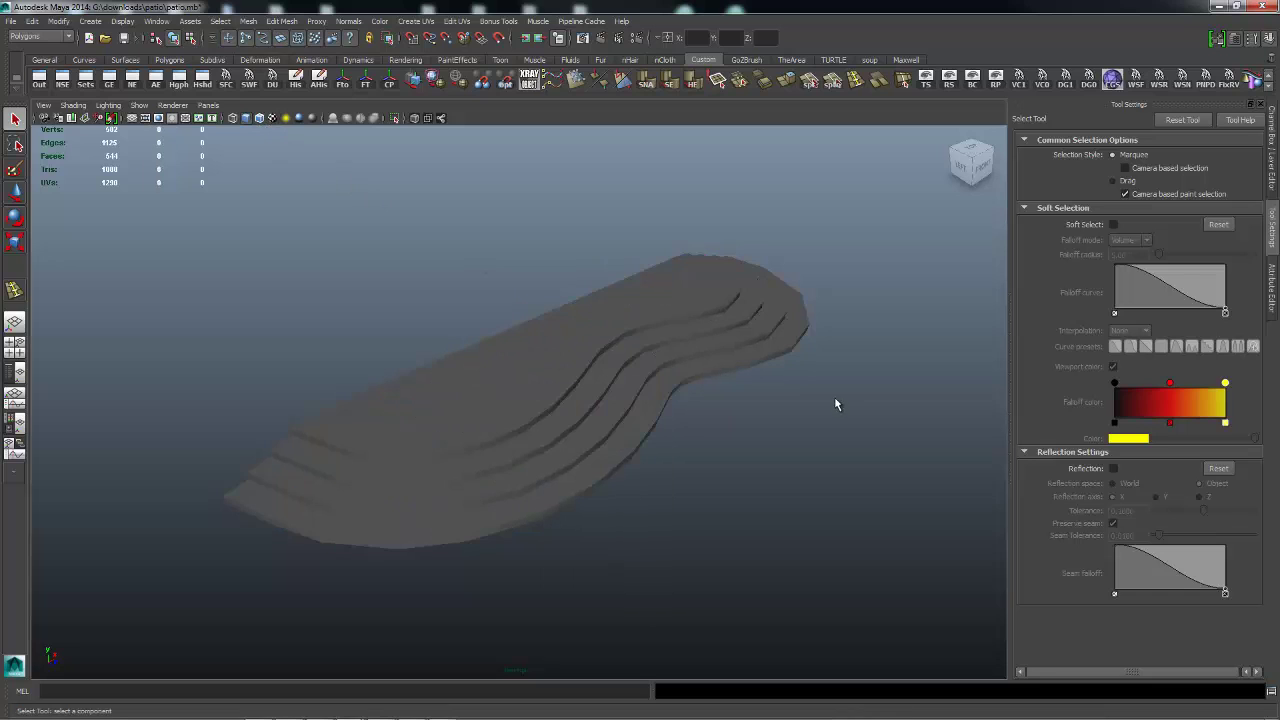
{"action": "left_click_drag", "start_coordinate": [765, 494], "coordinate": [808, 441], "text": "alt"}
- Preview the stairs mesh smoothed (key 3) and deselect it to inspect the landing
{"action": "left_click", "coordinate": [689, 394]}
{"action": "key", "text": "3"}
{"action": "left_click", "coordinate": [809, 456]}
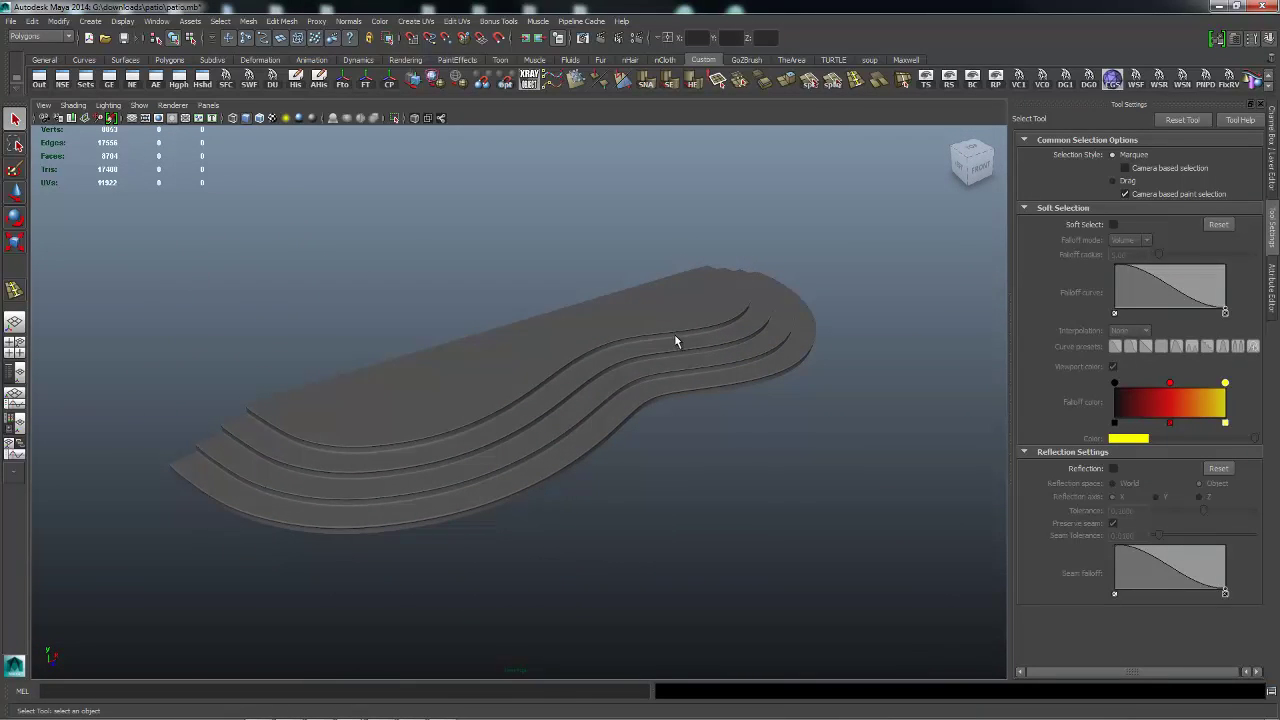
- Return the stairs to the unsmoothed cage display (key 1) and orbit and zoom the view
{"action": "mouse_move", "coordinate": [675, 335]}
{"action": "right_mouse_down"}
{"action": "mouse_move", "coordinate": [677, 297]}
{"action": "mouse_move", "coordinate": [690, 322]}
{"action": "mouse_move", "coordinate": [668, 331]}
{"action": "right_mouse_up"}
{"action": "left_click", "coordinate": [682, 360]}
{"action": "key", "text": "1"}
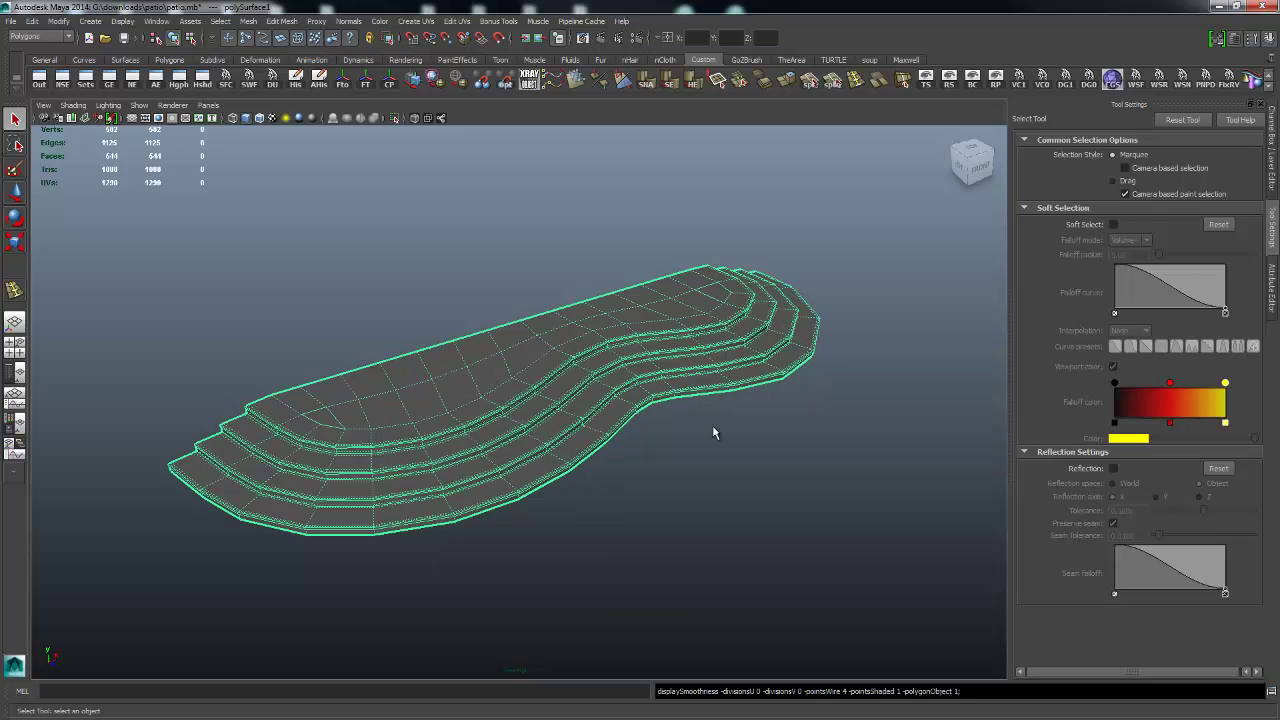
{"action": "left_click_drag", "start_coordinate": [886, 388], "coordinate": [704, 461], "text": "alt"}
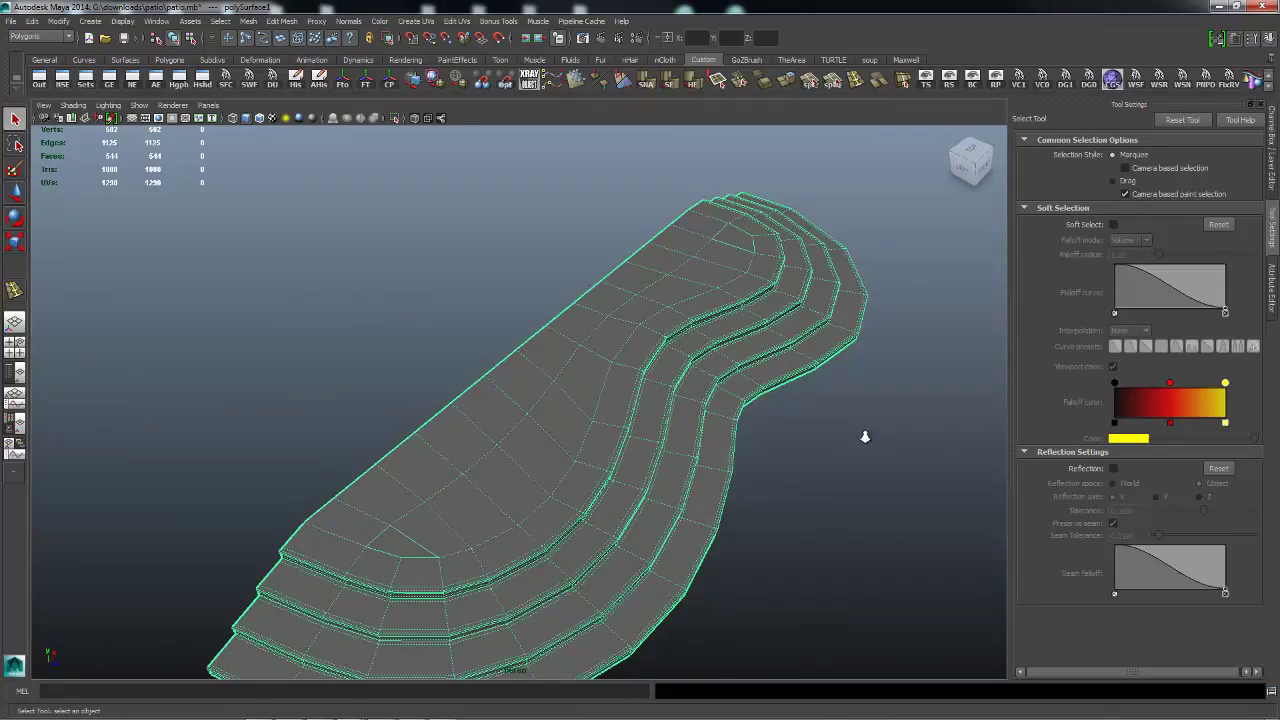
{"action": "scroll", "coordinate": [706, 462], "scroll_direction": "down", "scroll_amount": 5}
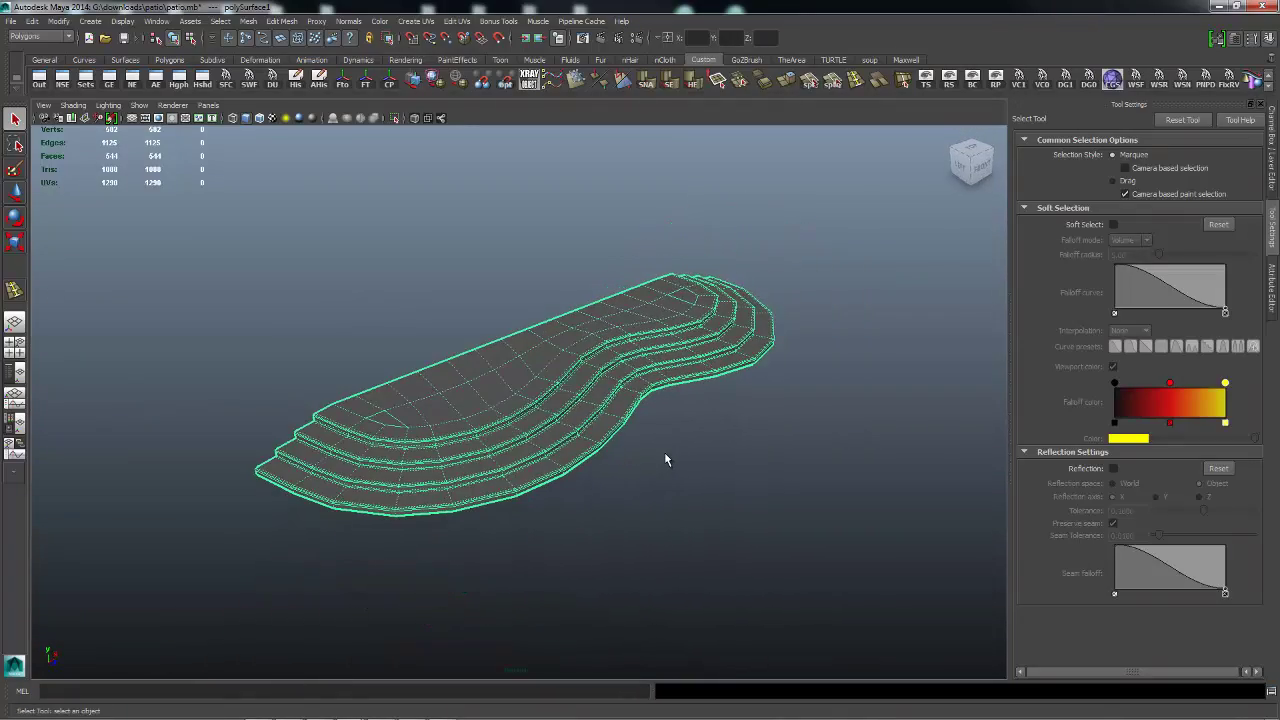